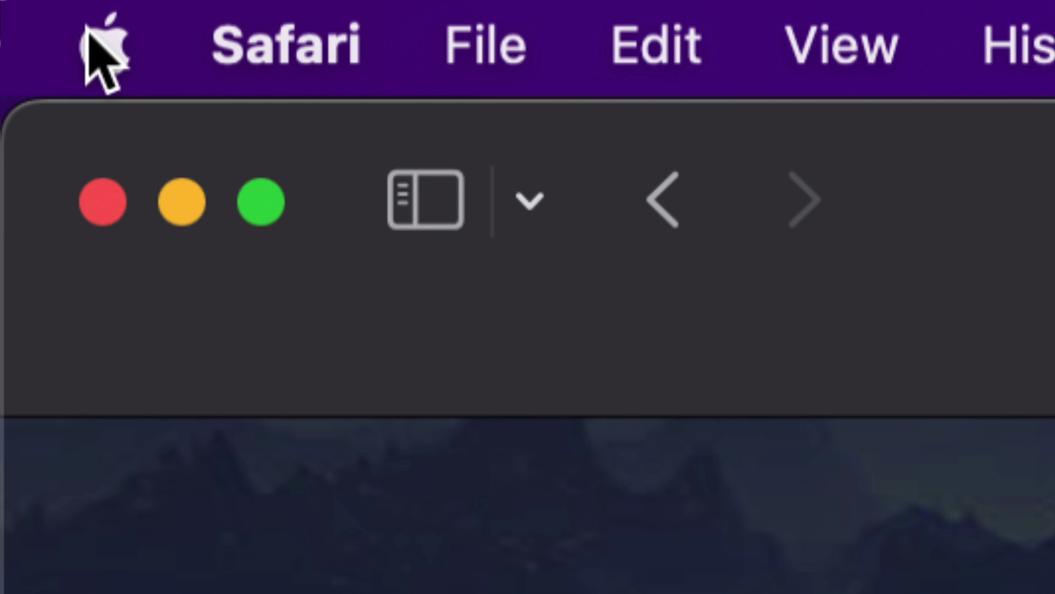
Bring up the Apple menu from the menu bar over the Safari page.
left_click(11, 4)
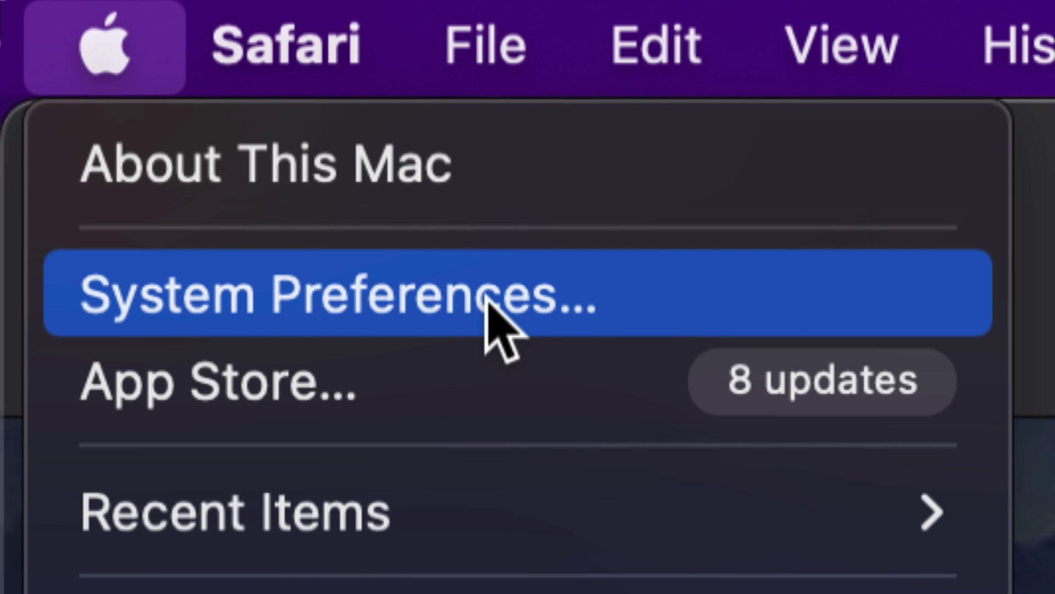
Launch System Preferences and go to the Software Update pane showing macOS Monterey 12.3.1.
left_click(488, 298)
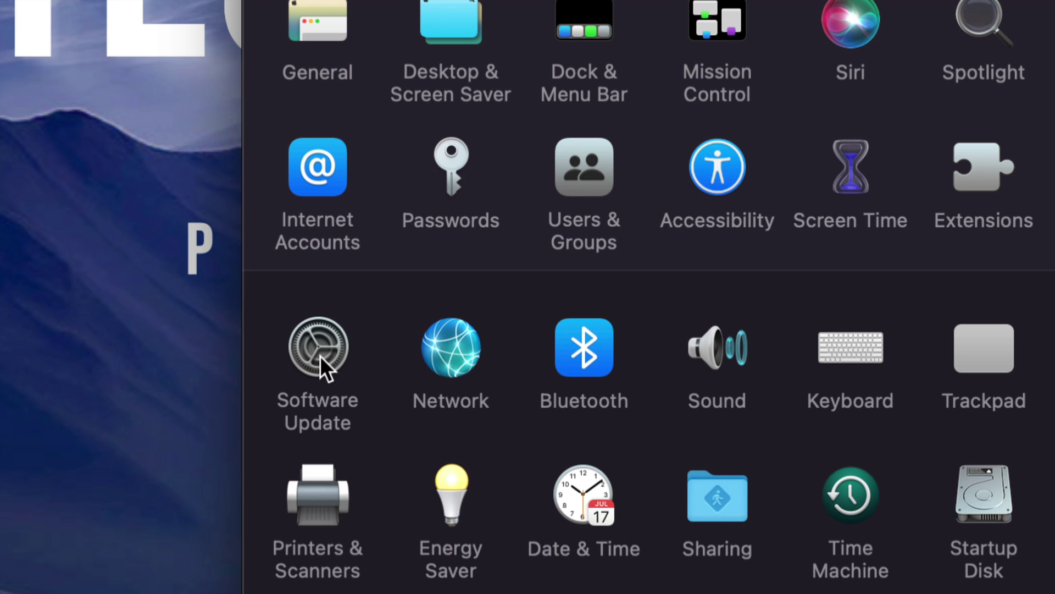
left_click(321, 357)
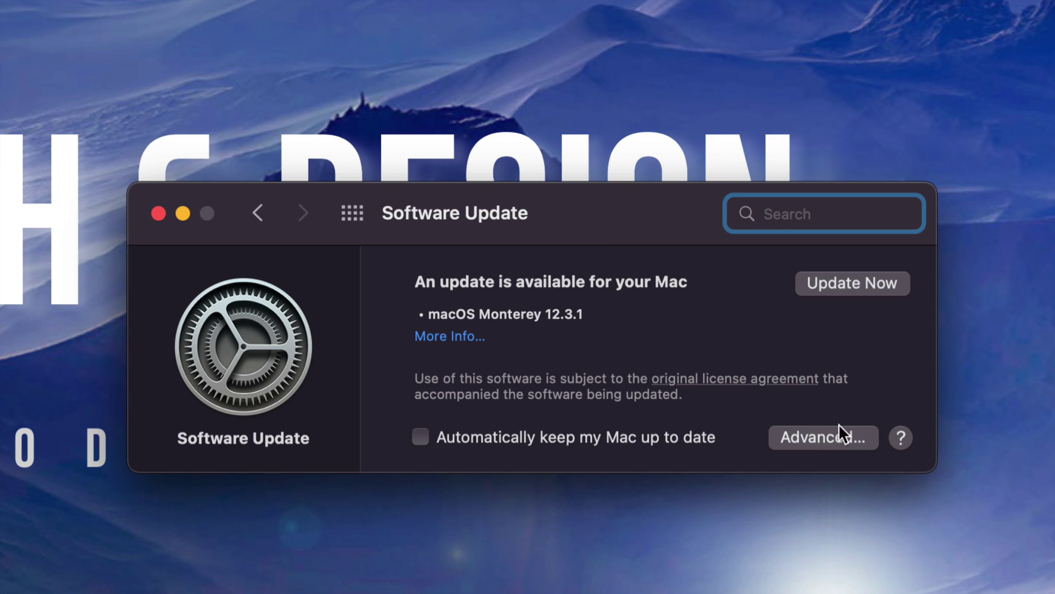
left_click(819, 439)
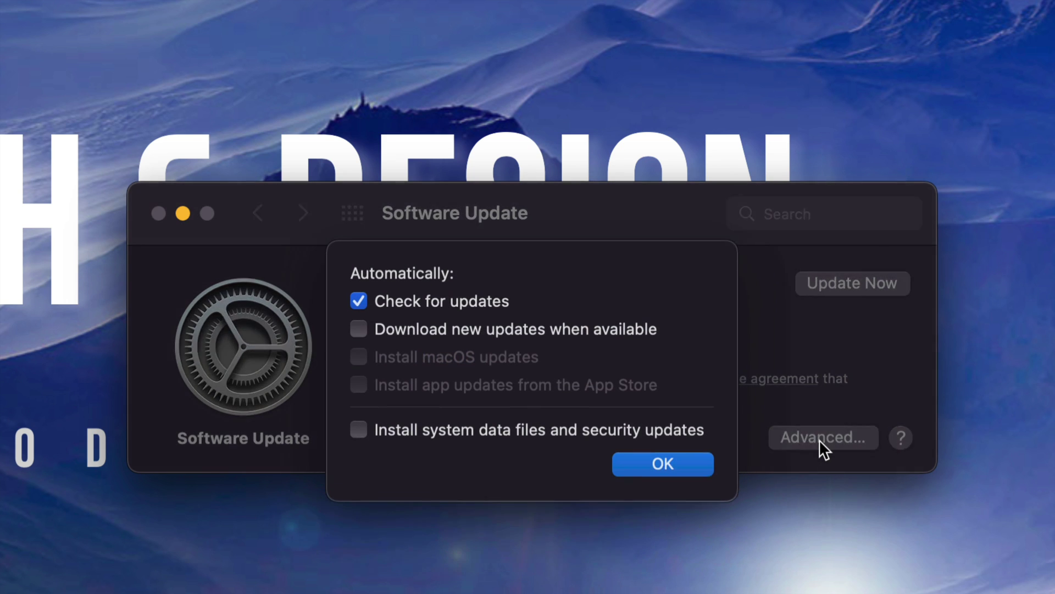
left_click(359, 308)
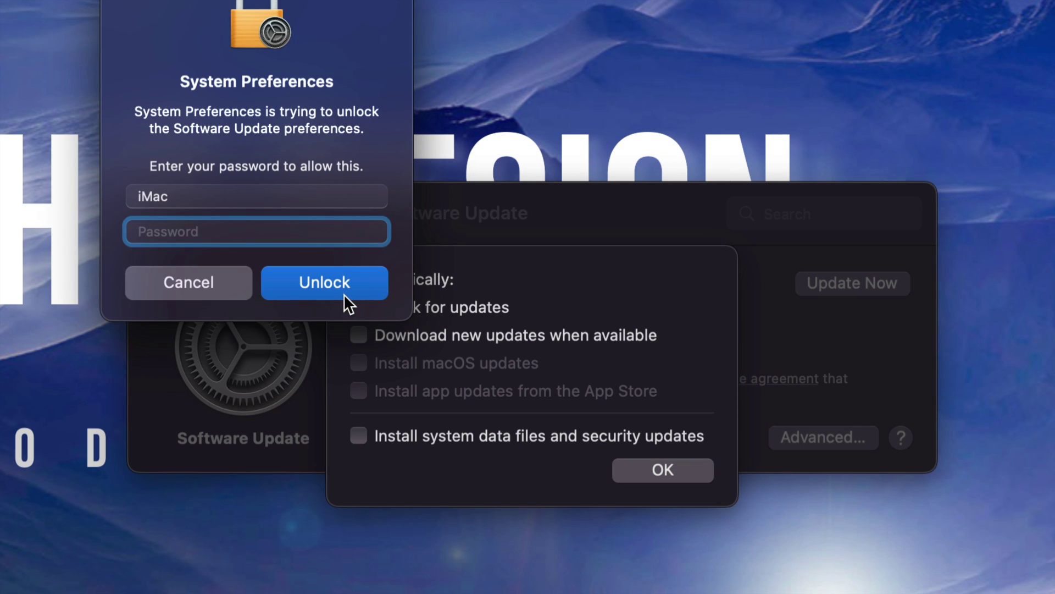
key("Escape")
left_click(686, 474)
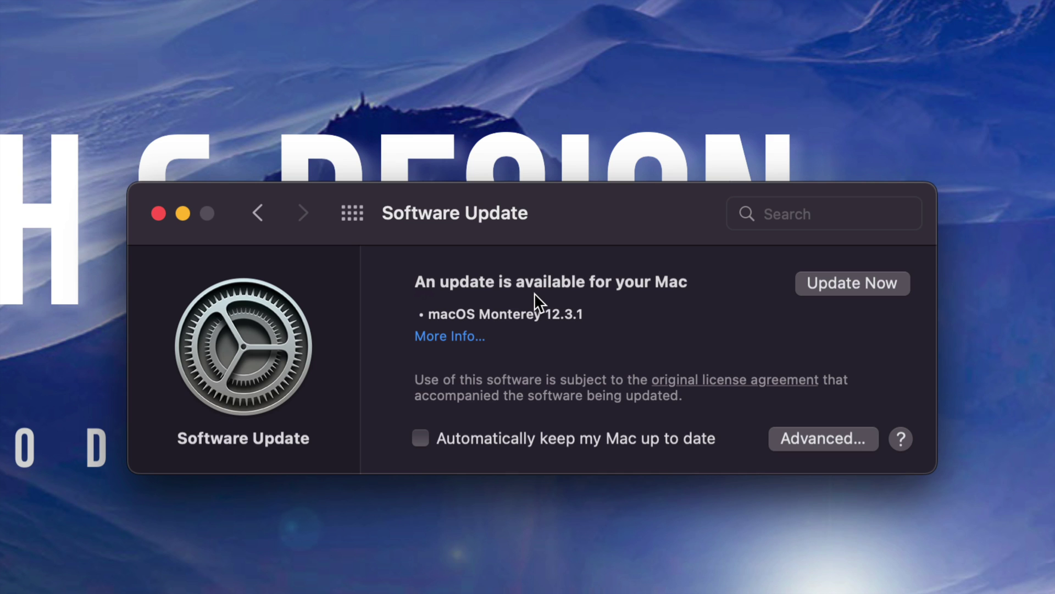
In the Advanced update options, enable Check for updates and confirm with OK.
left_click(793, 433)
left_click(358, 307)
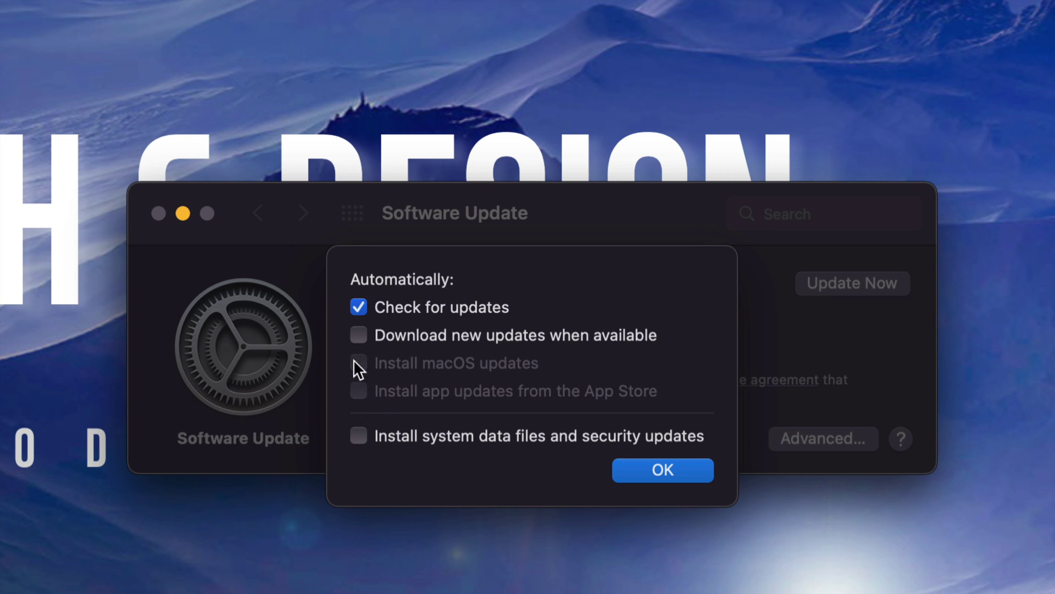
left_click(664, 470)
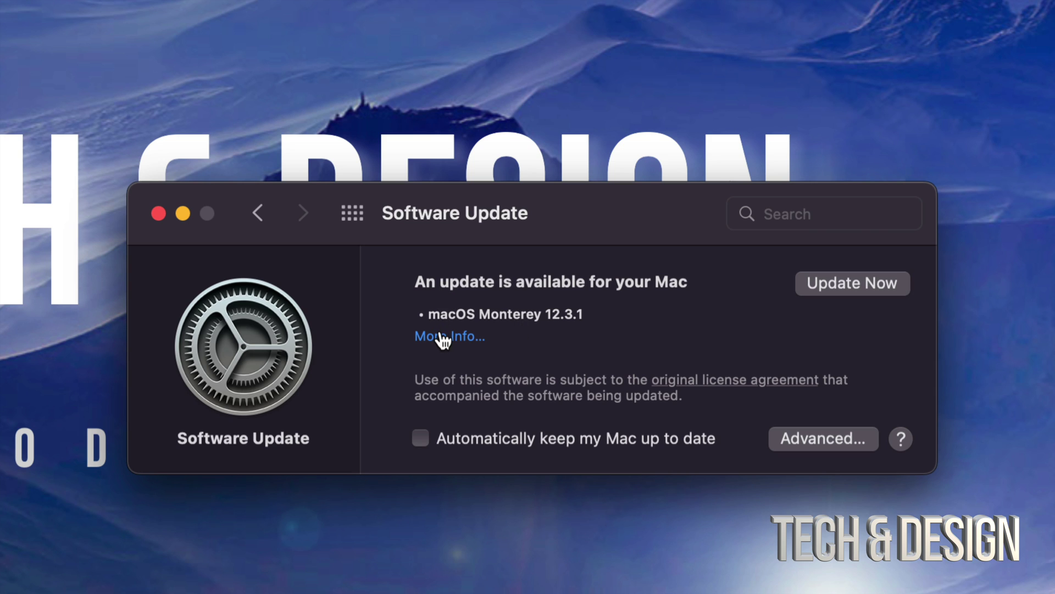
left_click(442, 334)
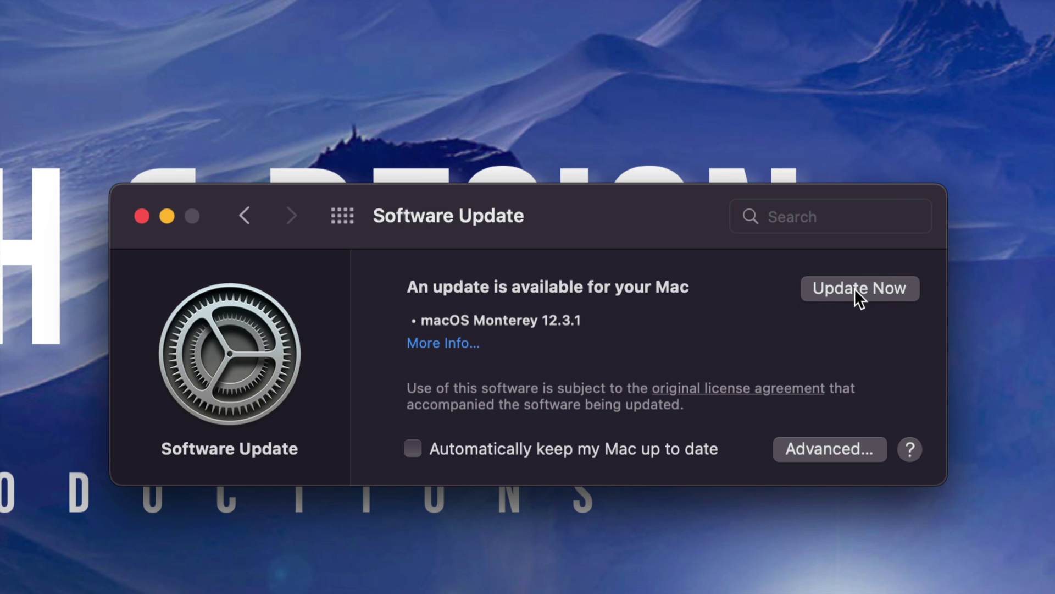
Start the macOS Monterey 12.3.1 update, agree to the license so downloading begins.
left_click(849, 288)
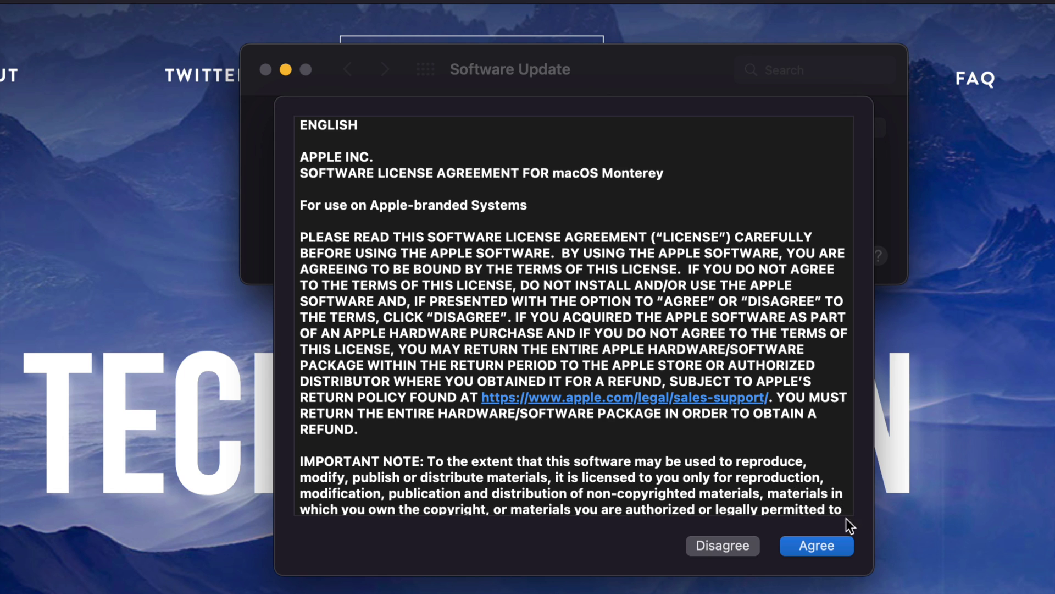
left_click(824, 547)
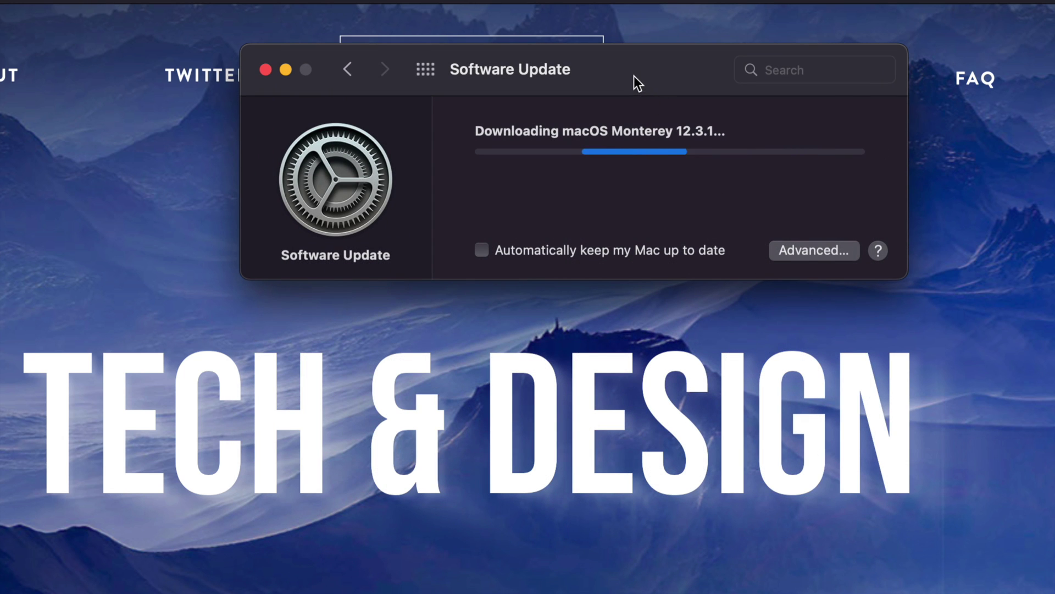
left_click_drag(635, 76, 647, 171)
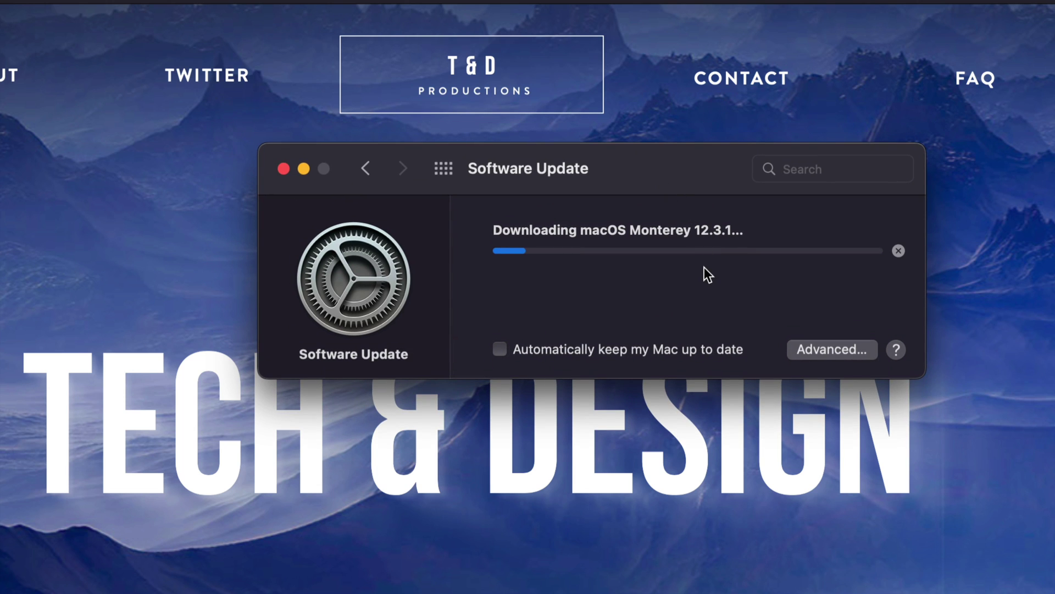